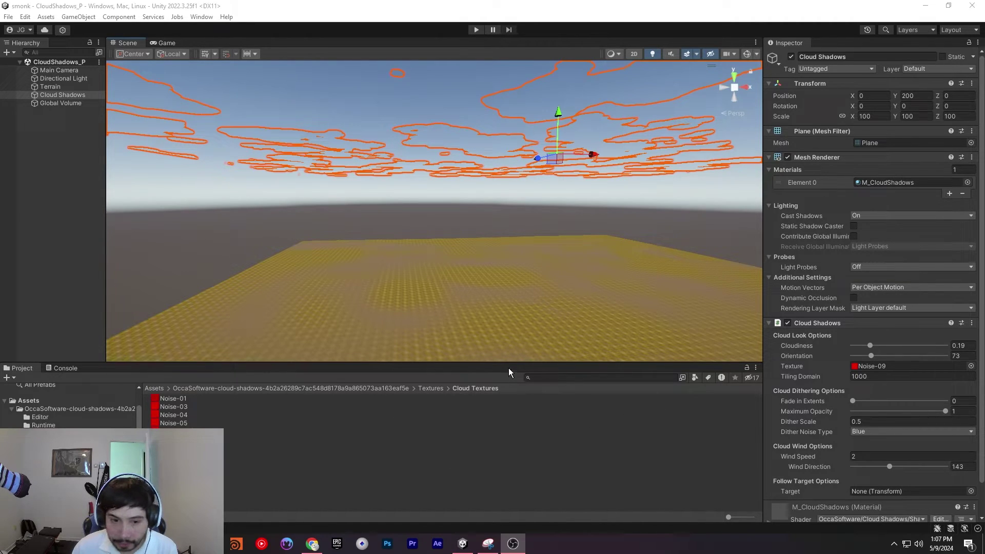
Step: Bring the Unity editor back from the browser and maximize it to fill the screen
mouse_move(510, 363)
mouse_down()
mouse_move(516, 348)
mouse_move(516, 362)
mouse_up()
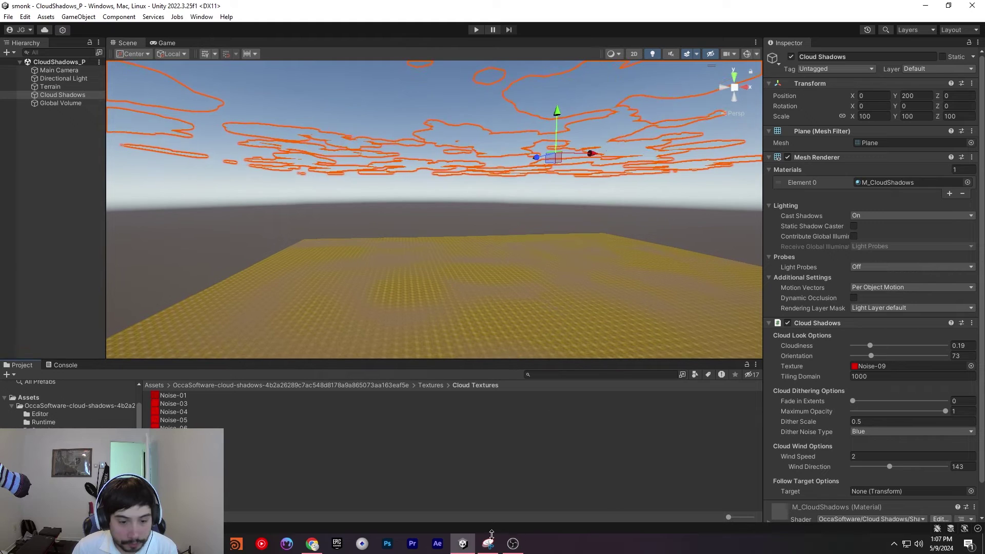
click(311, 545)
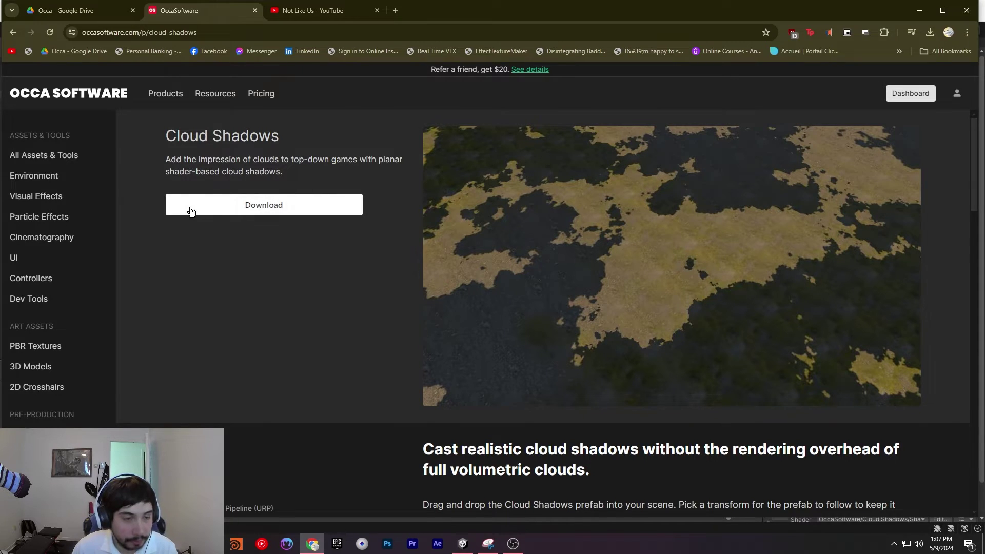
drag(452, 3, 662, 82)
double_click(525, 8)
double_click(673, 26)
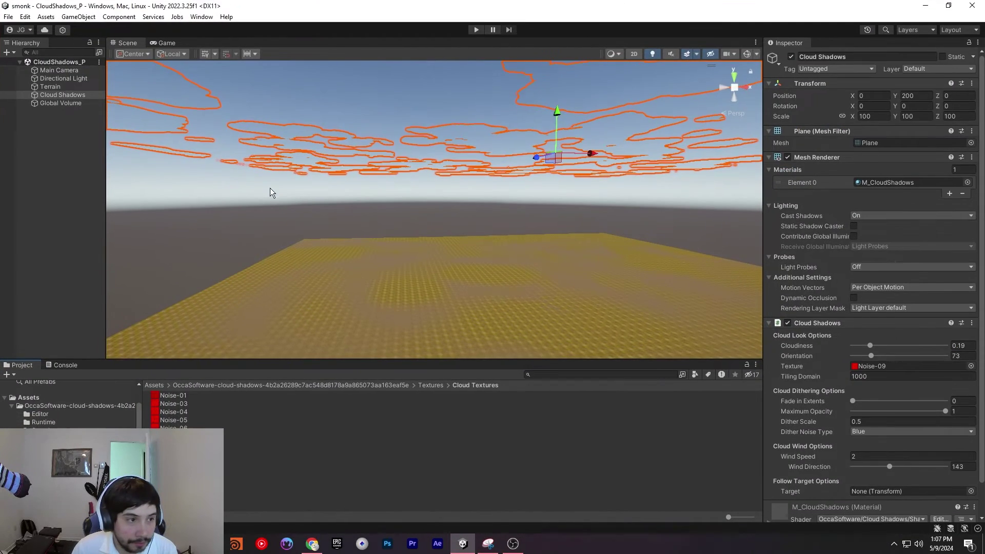
drag(214, 6, 357, 20)
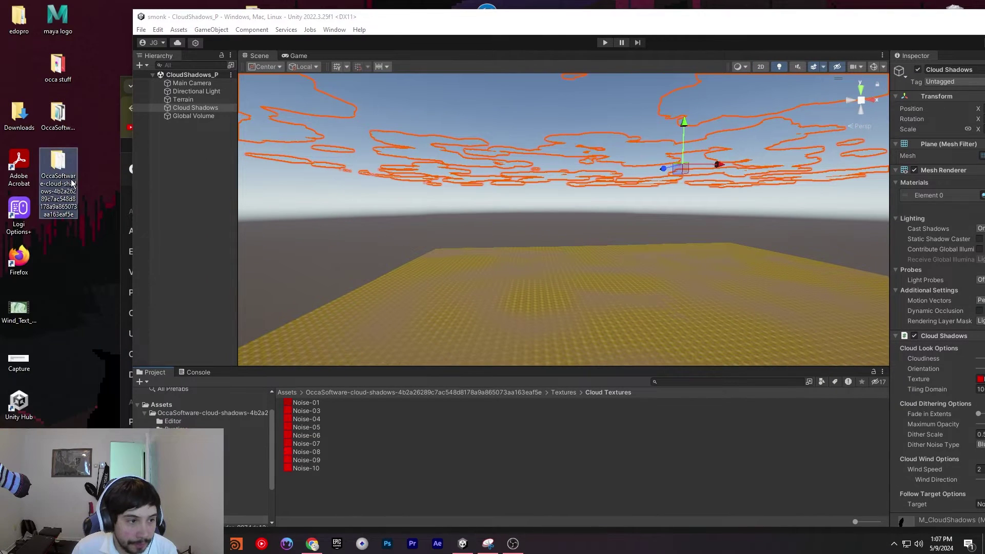
double_click(625, 19)
Step: Select Cloud Shadows in the Hierarchy and start play mode
click(537, 247)
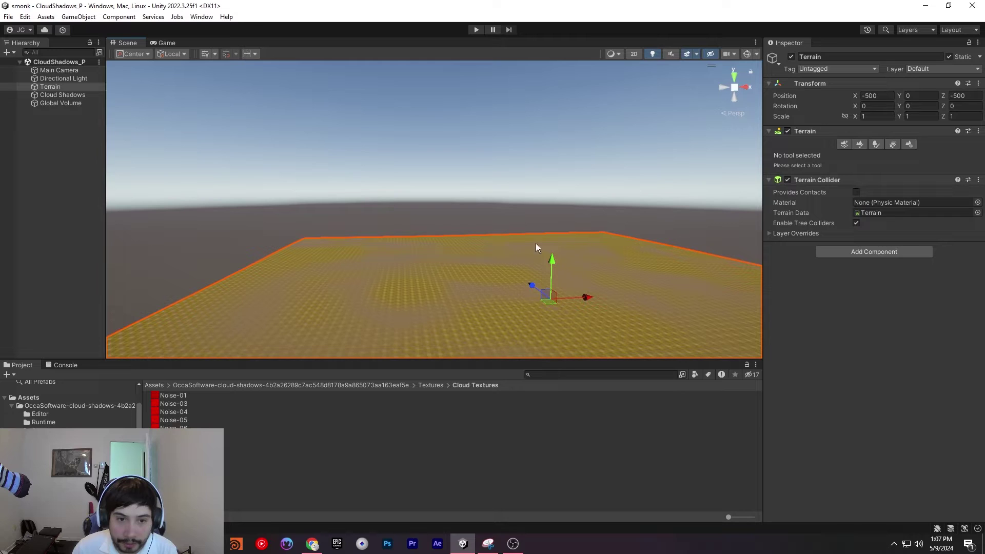
click(450, 96)
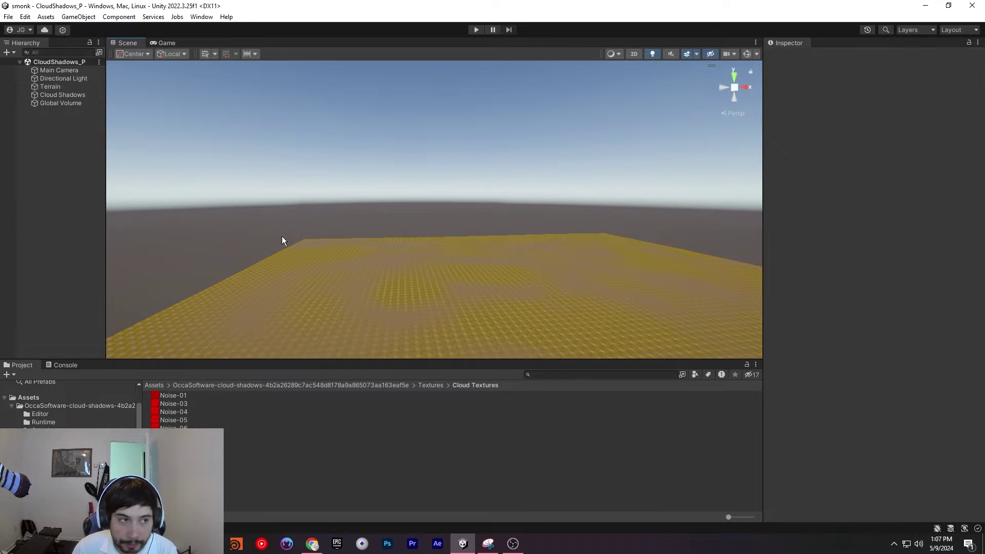
click(56, 95)
click(482, 30)
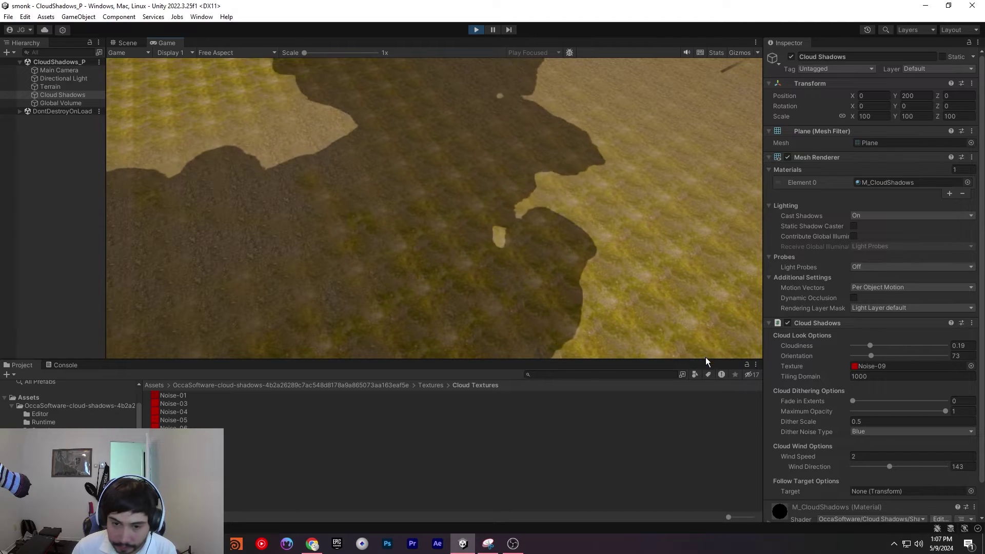
Step: Test the sliders, raising Cloudiness to 0.242 and rotating Orientation to 108
mouse_move(706, 357)
mouse_down()
mouse_move(749, 352)
mouse_move(719, 345)
mouse_up()
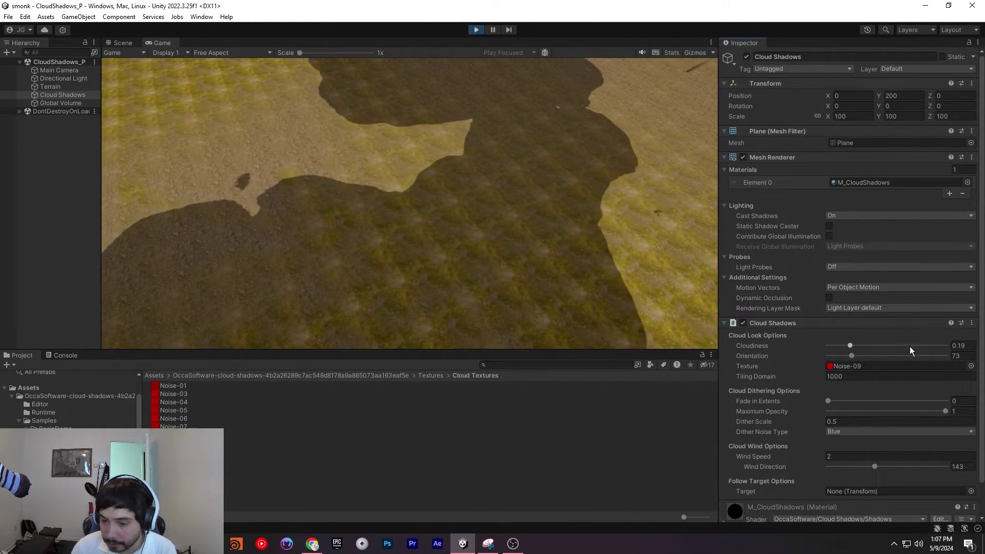
scroll(738, 424, down, 2)
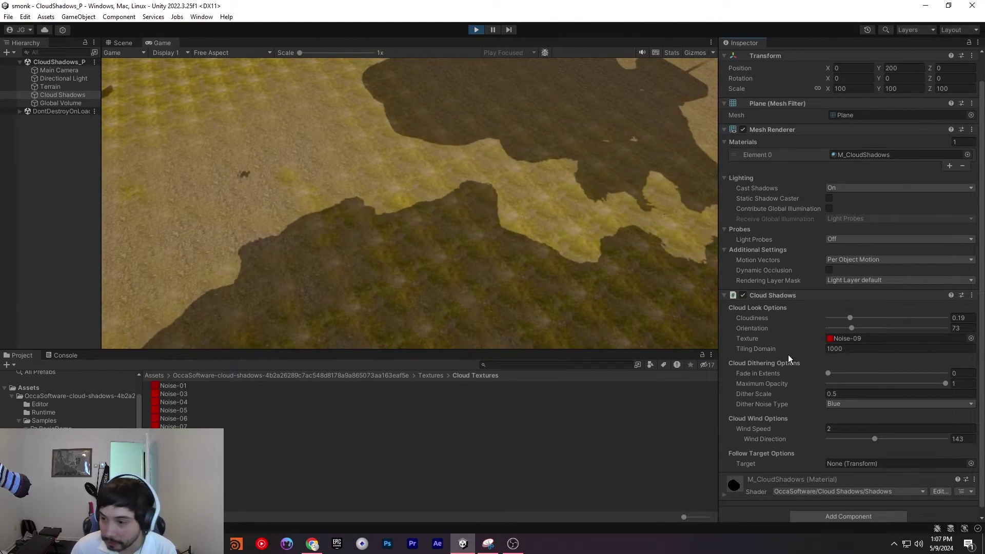
mouse_move(851, 315)
mouse_down()
mouse_move(898, 325)
mouse_move(841, 325)
mouse_up()
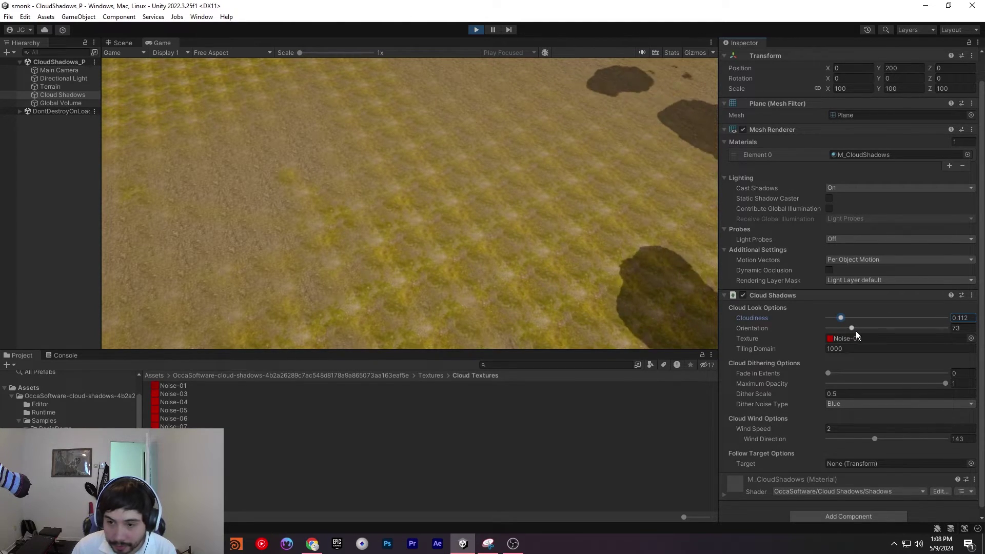
mouse_move(853, 329)
mouse_down()
mouse_move(870, 329)
mouse_move(848, 331)
mouse_up()
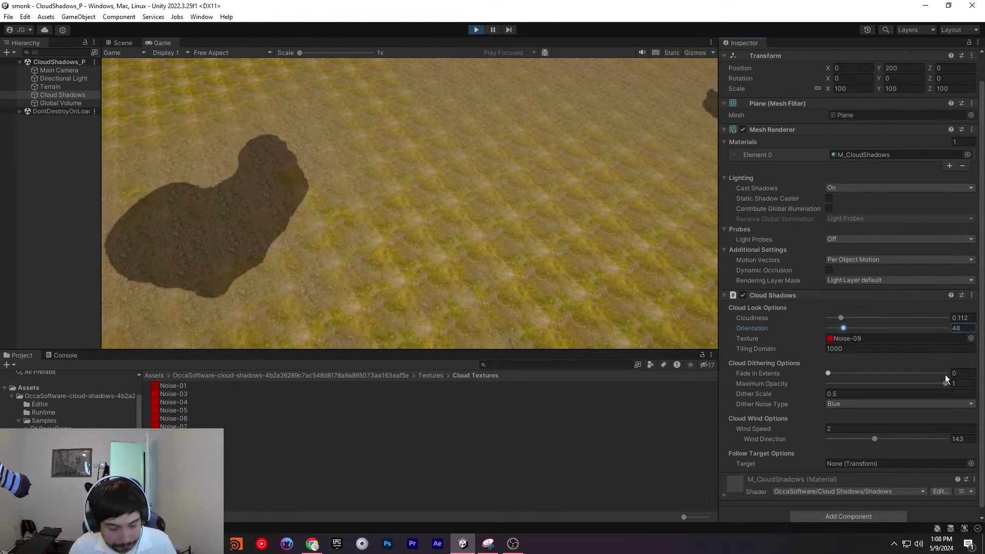
Step: Assign Noise-03, then successive noise textures up to Noise-10, as the cloud Texture
click(857, 338)
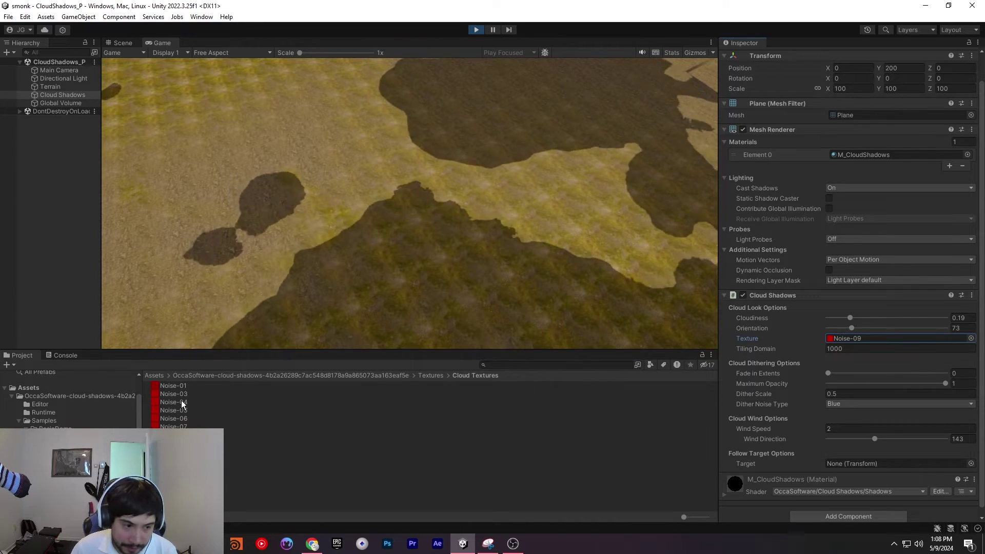
drag(174, 394, 852, 339)
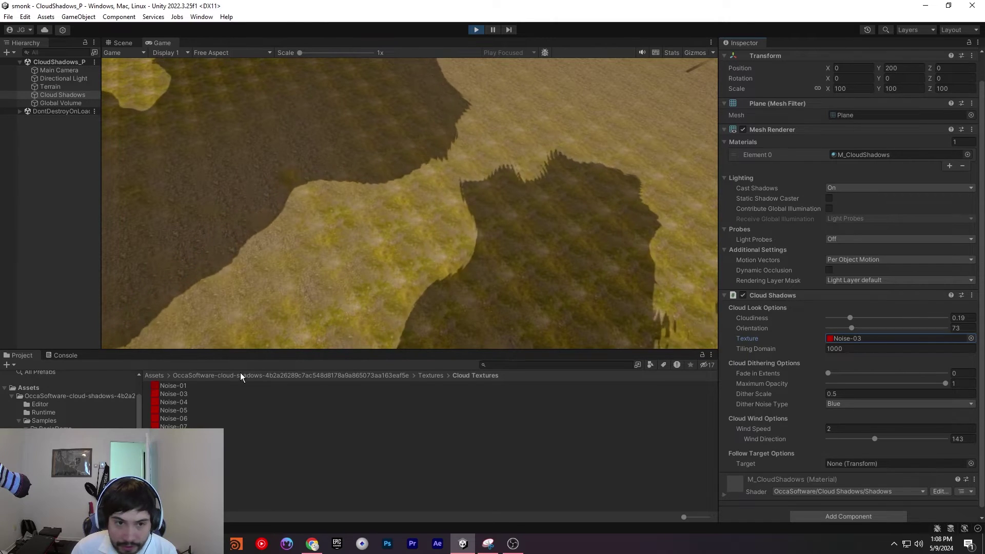
drag(175, 419, 849, 340)
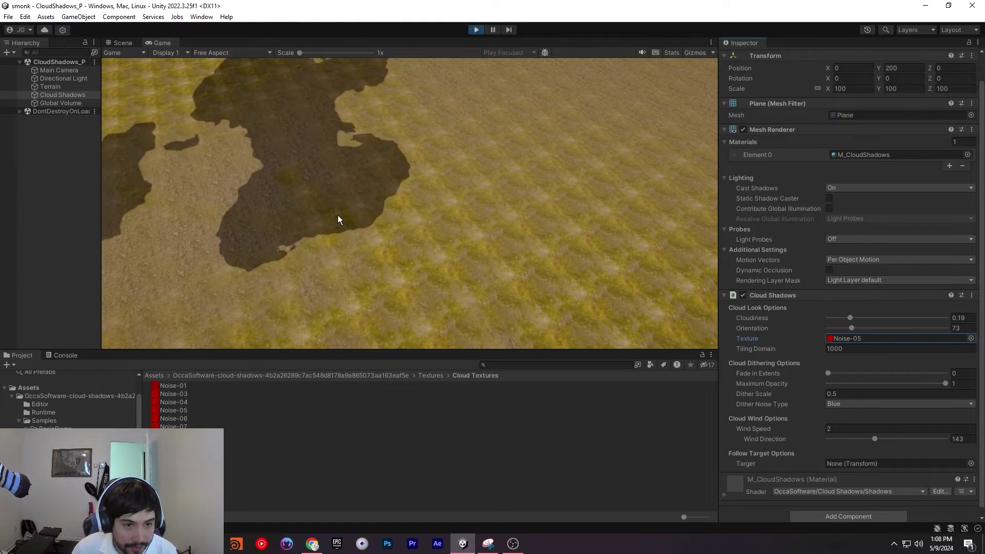
drag(173, 426, 860, 339)
drag(173, 435, 845, 340)
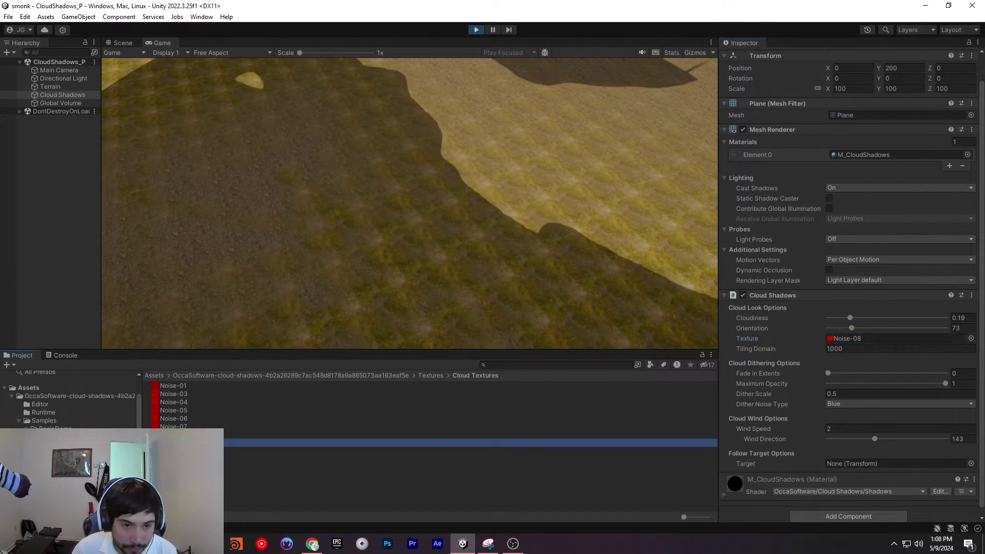
drag(174, 443, 850, 340)
drag(229, 451, 838, 340)
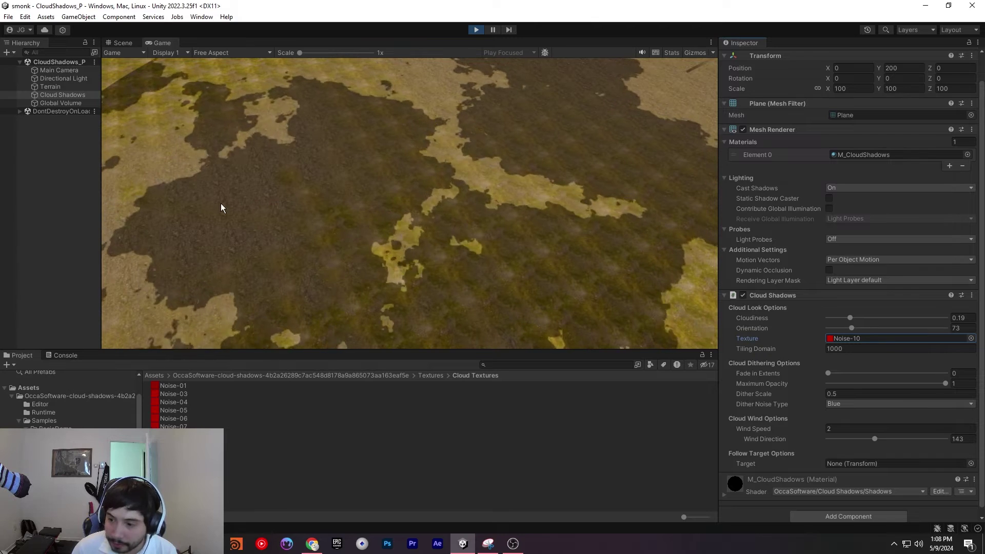
Step: Reassign Noise-03, then Noise-07 and Noise-09 as the cloud texture
drag(174, 394, 846, 340)
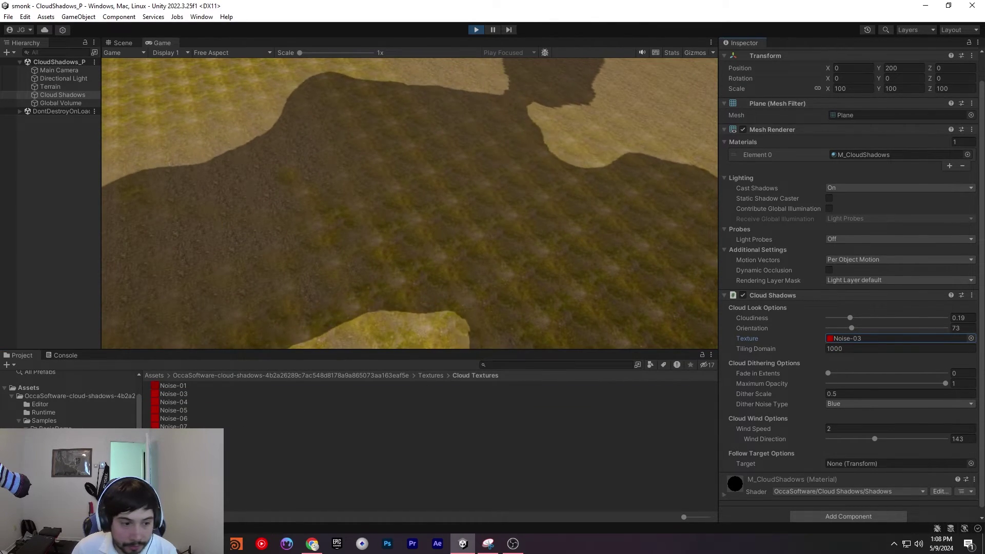
drag(173, 426, 843, 340)
drag(174, 442, 838, 340)
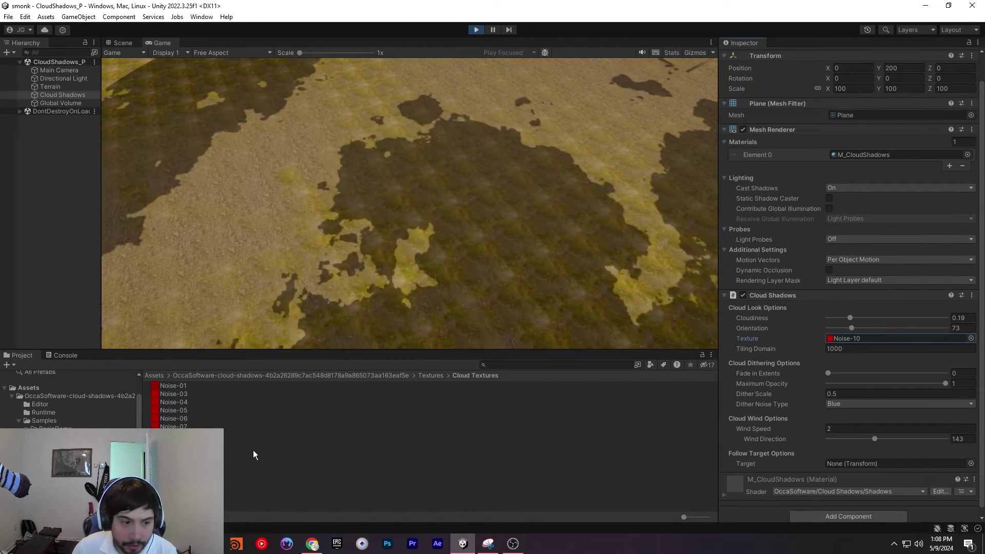
Step: Inspect the Noise-04 texture, reselect Cloud Shadows and assign Noise-06 as its texture
click(173, 402)
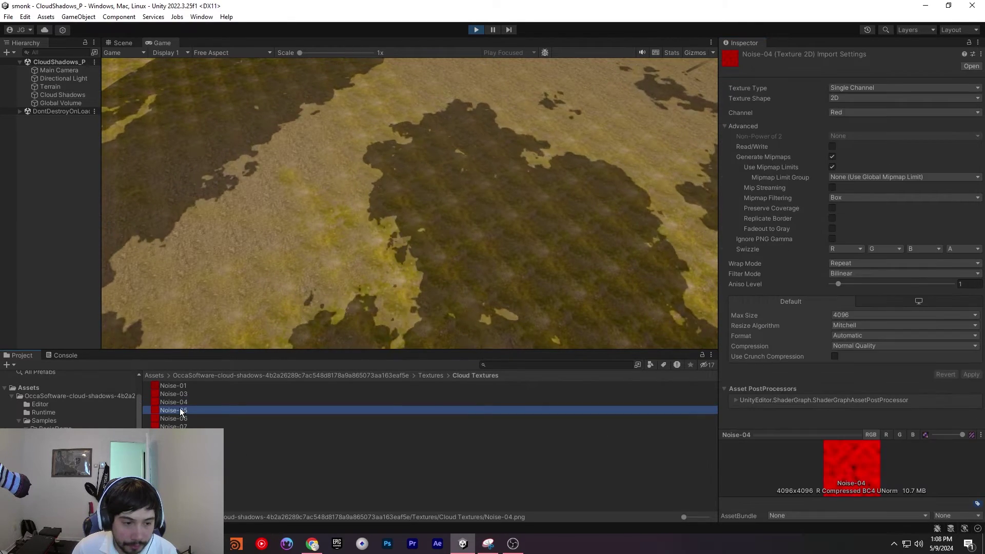
click(59, 95)
drag(169, 417, 861, 351)
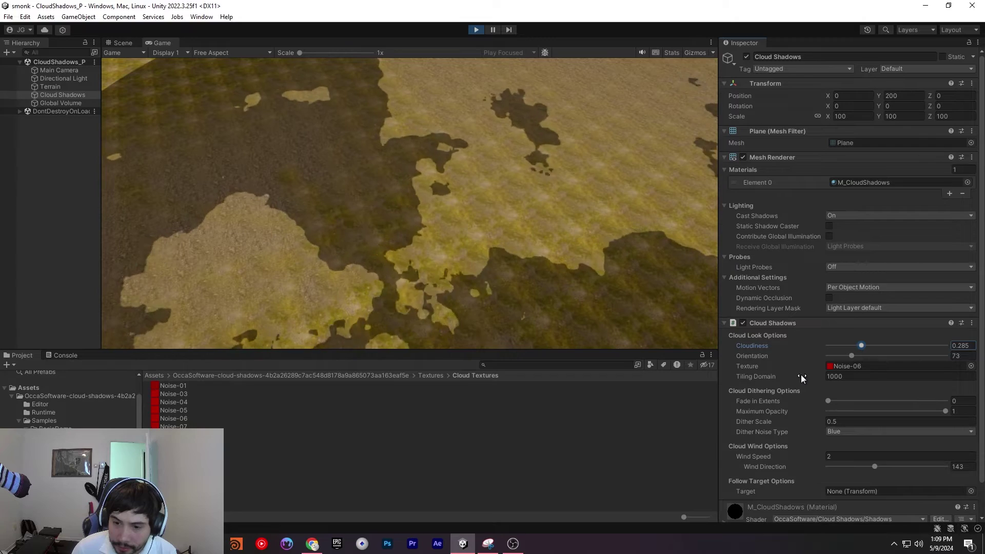
Step: Scrub Tiling Domain down to about 813, then enter 20 and 1000
drag(801, 377, 775, 380)
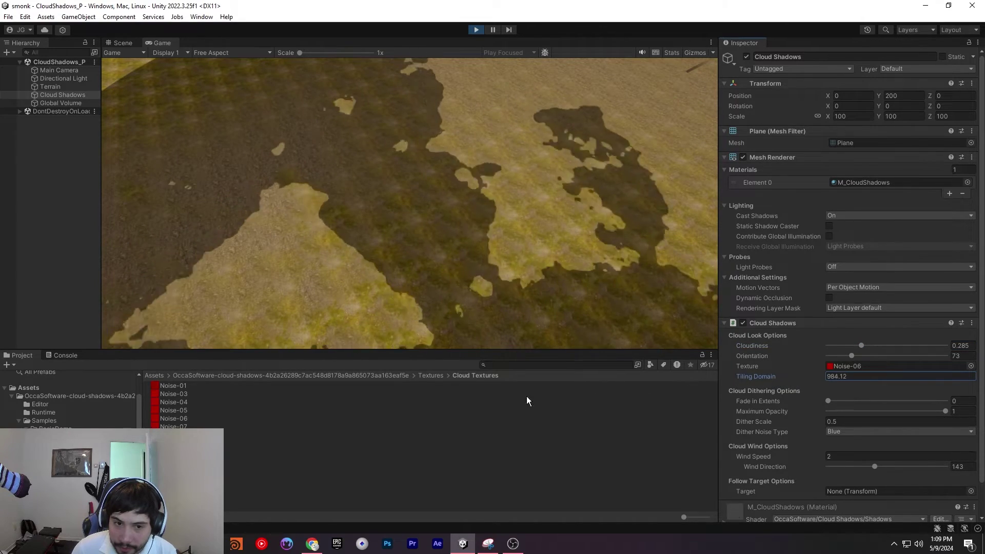
drag(163, 398, 709, 348)
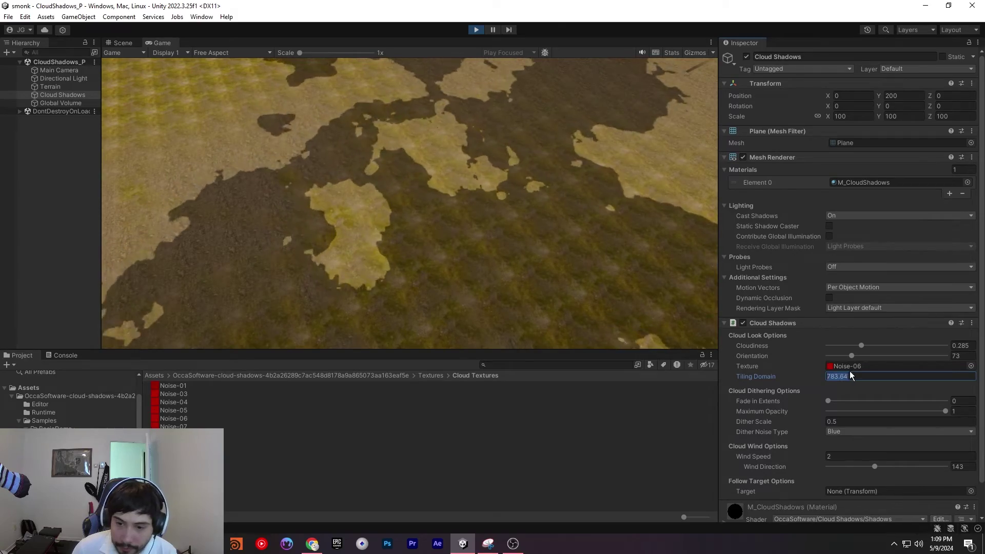
text(20)
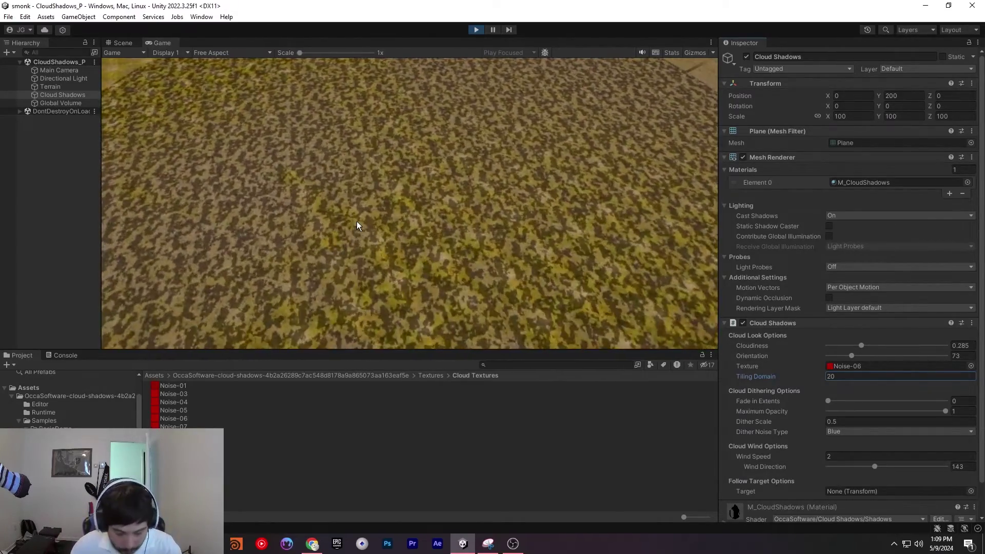
text(1000)
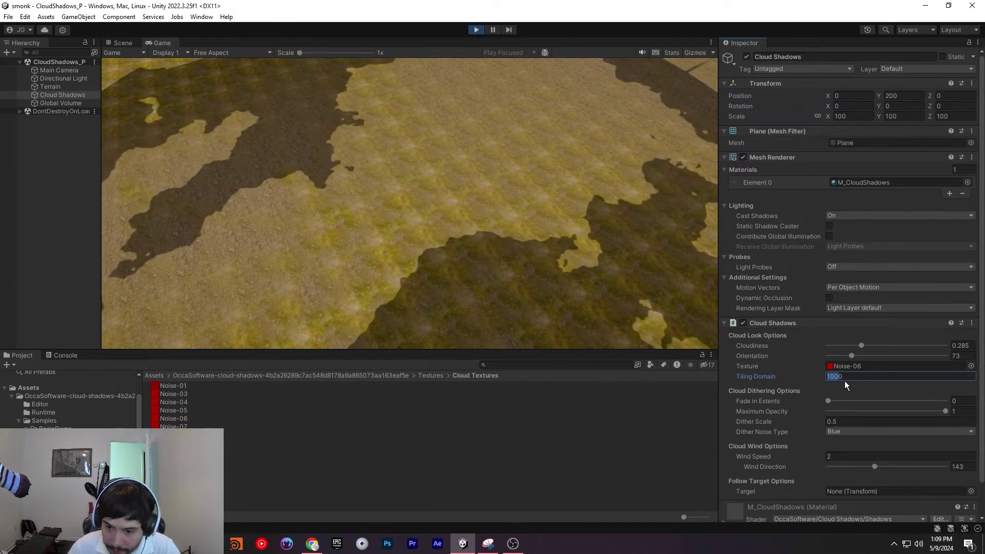
Step: Try Tiling Domain at 5000 and 25, restore 1000, then raise Fade in Extents
key(ctrl+a)
text(500)
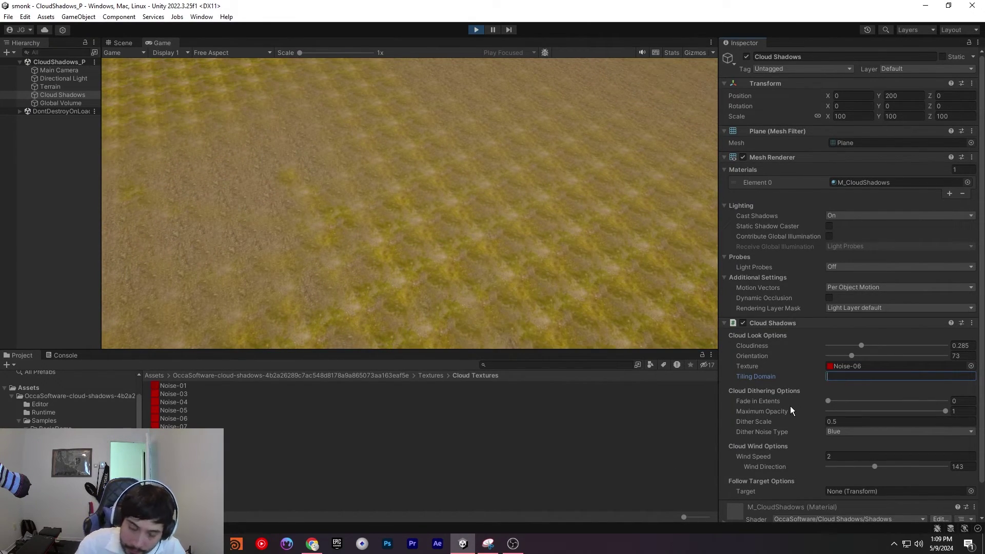
text(0)
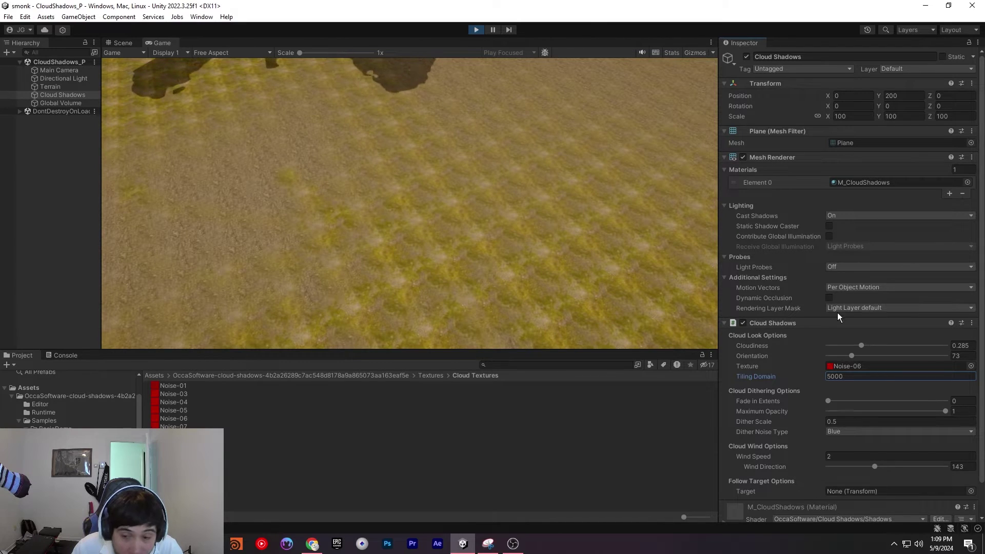
key(ctrl+a)
text(25)
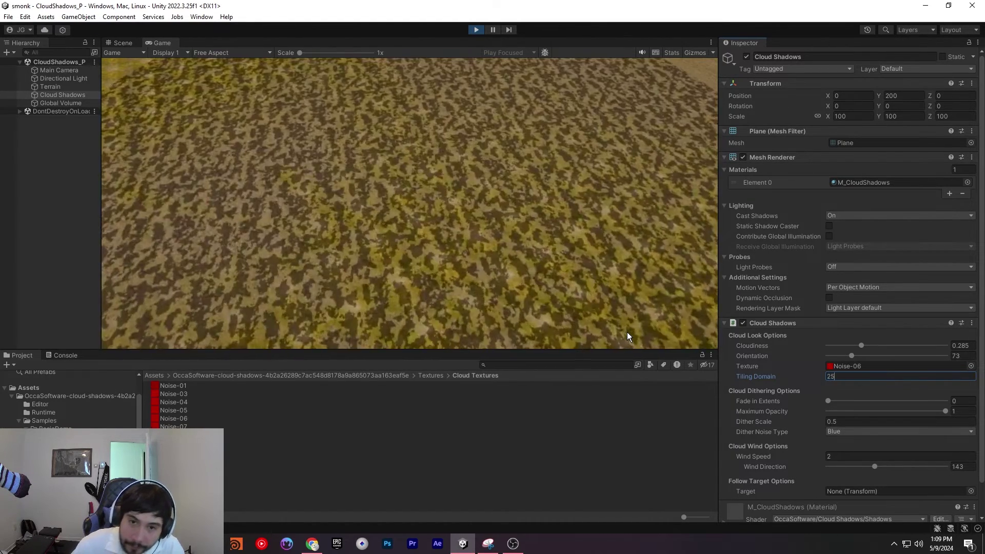
text(00)
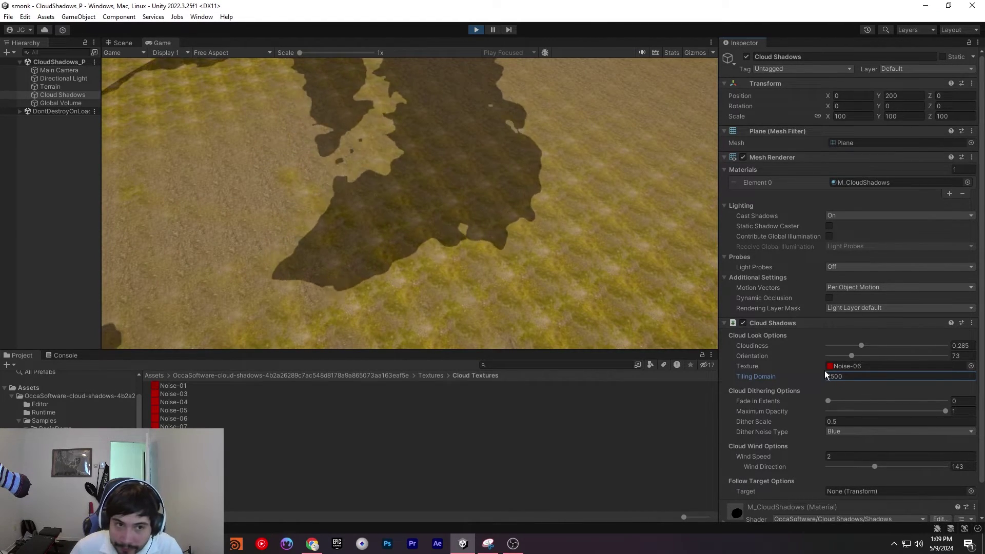
text(1000)
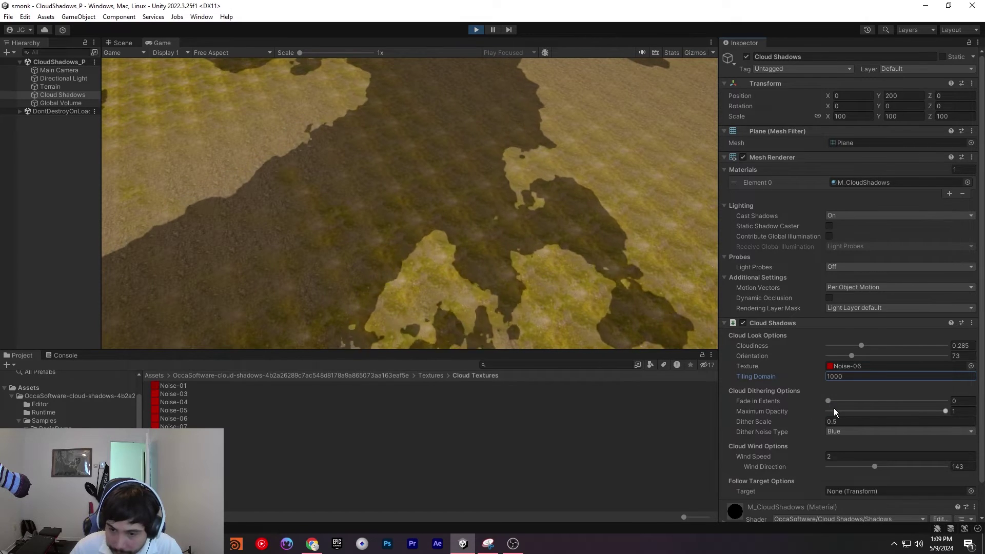
drag(834, 401, 874, 403)
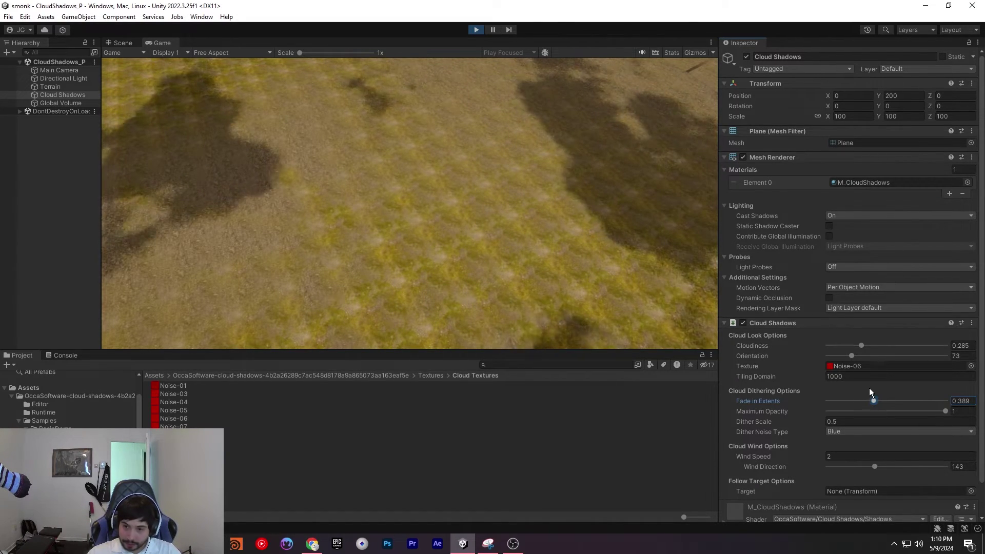
Step: Test Fade in Extents near 0 and a lower Maximum Opacity, then undo
text(0)
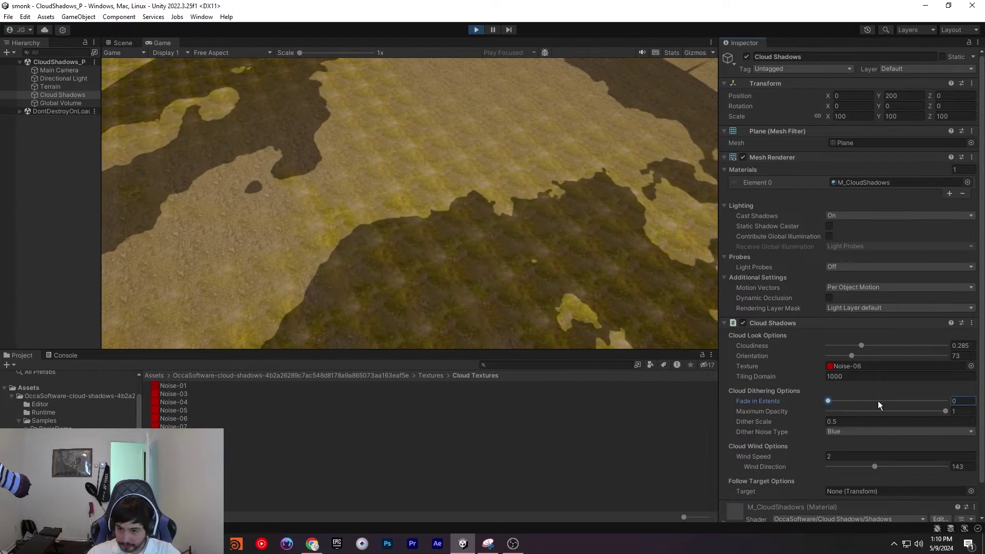
drag(845, 401, 879, 401)
text(0.498)
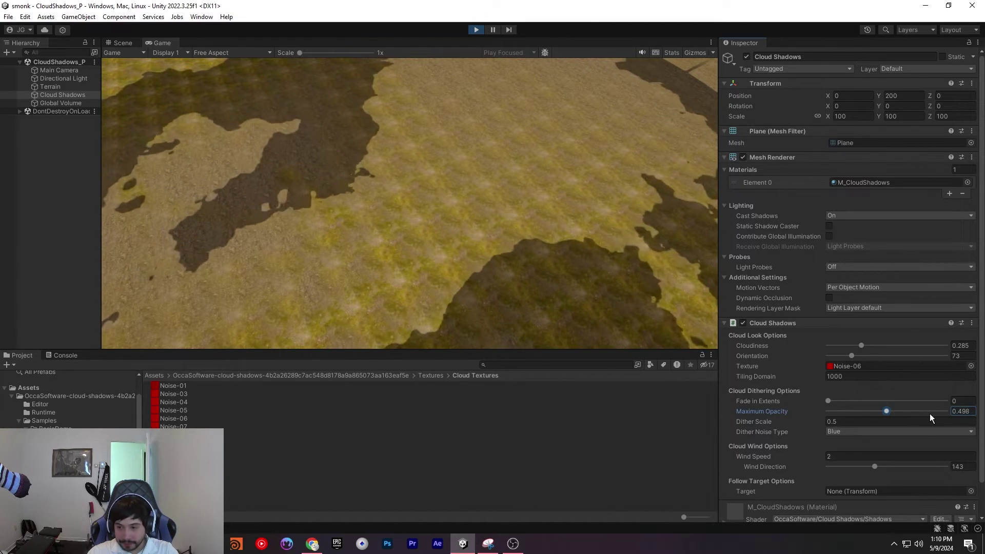
click(833, 401)
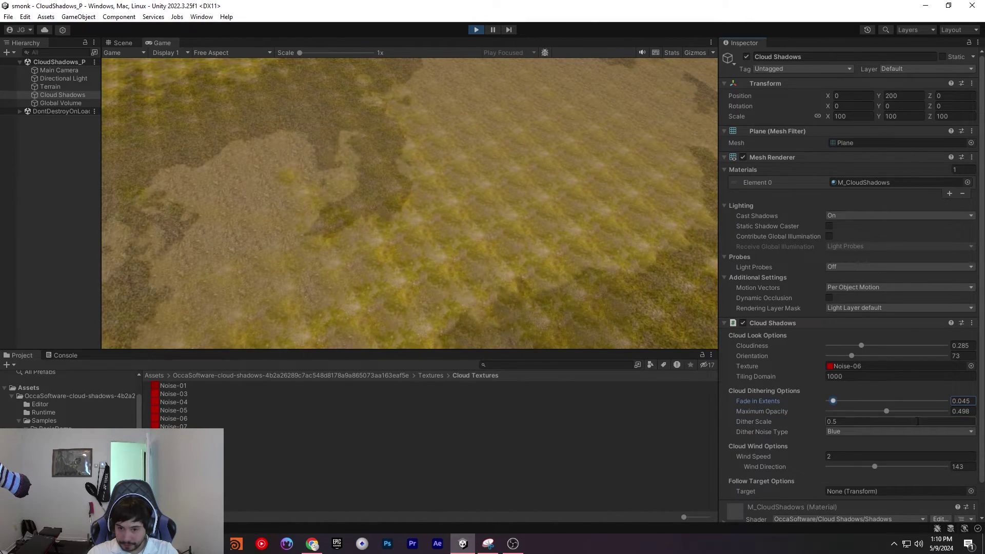
mouse_move(889, 412)
mouse_down()
mouse_move(846, 405)
mouse_move(891, 411)
mouse_up()
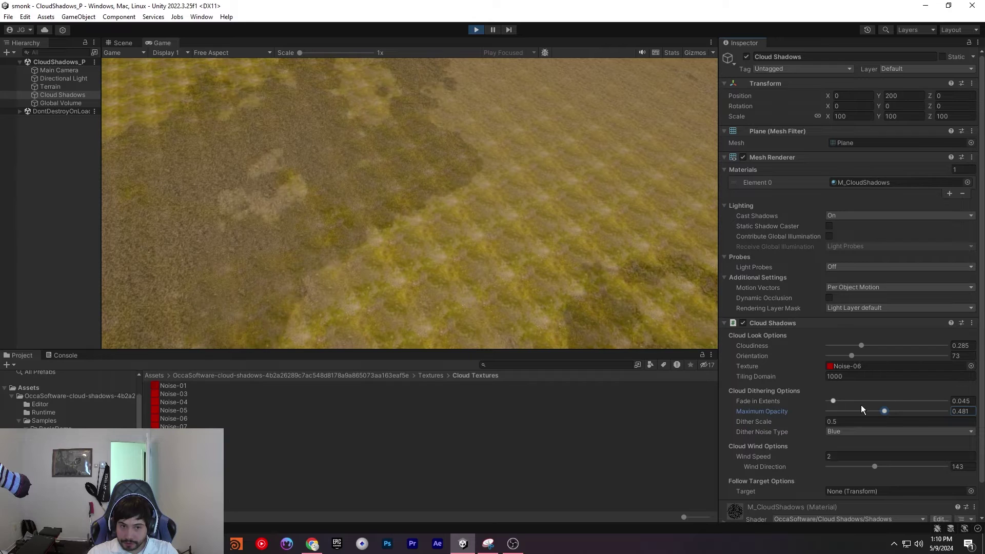
key(ctrl+z)
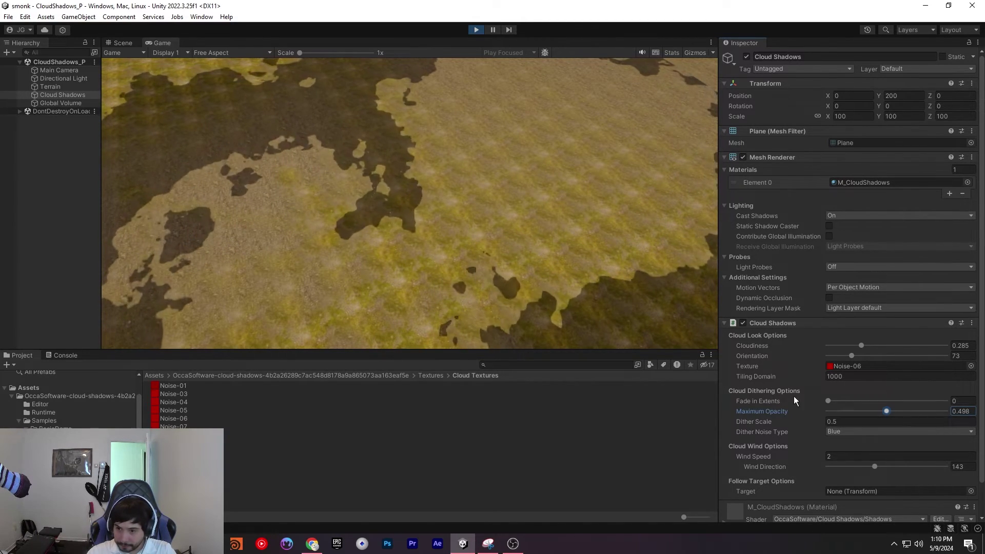
Step: Revert another opacity tweak, then set Maximum Opacity to 1 and Dither Scale to 0
drag(886, 411, 838, 401)
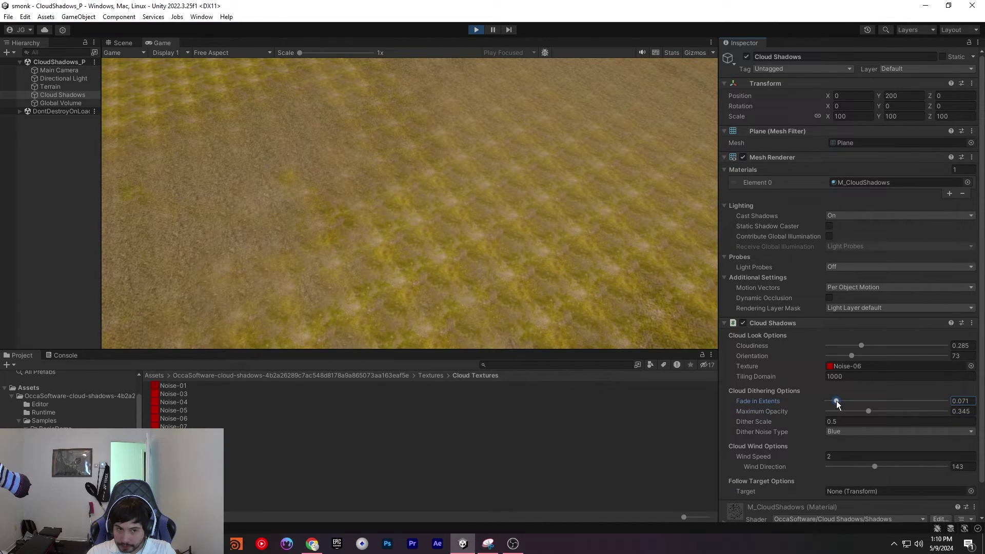
key(ctrl+z)
key(ctrl+z)
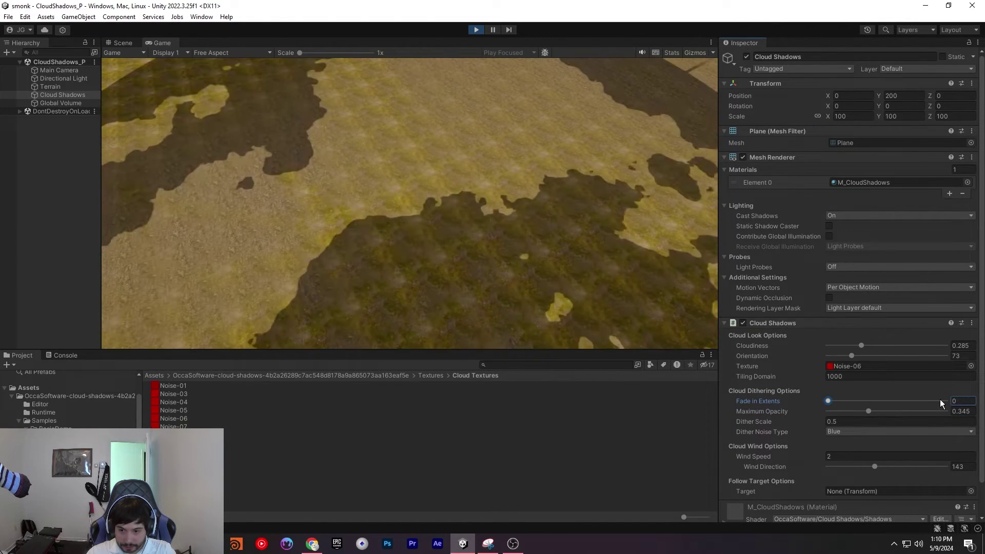
drag(937, 413, 961, 416)
drag(798, 425, 838, 401)
Step: Set Fade in Extents 0.089, Maximum Opacity 0.725 and Dither Scale 0.5, keeping Blue dither noise
drag(945, 411, 913, 411)
drag(821, 423, 866, 422)
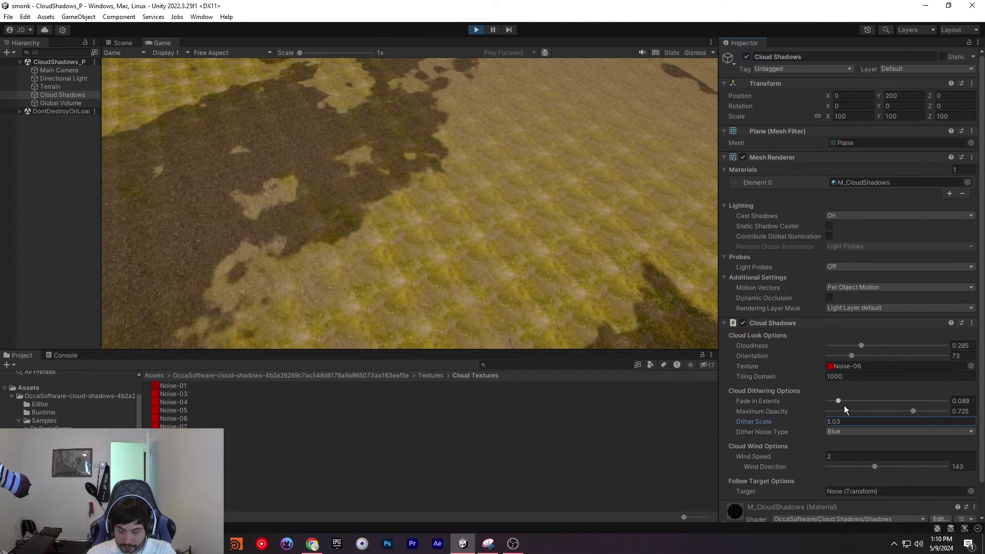
text(7.7)
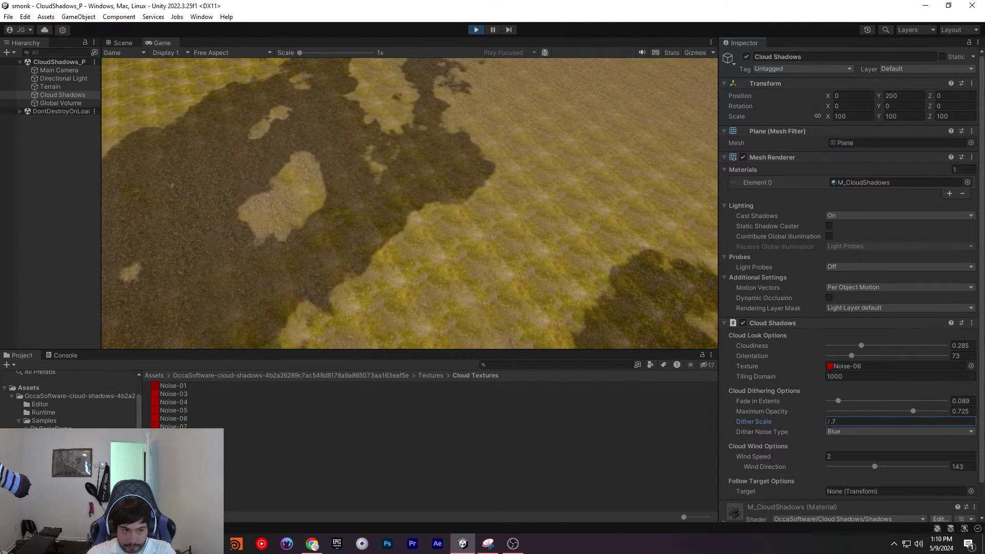
key(Escape)
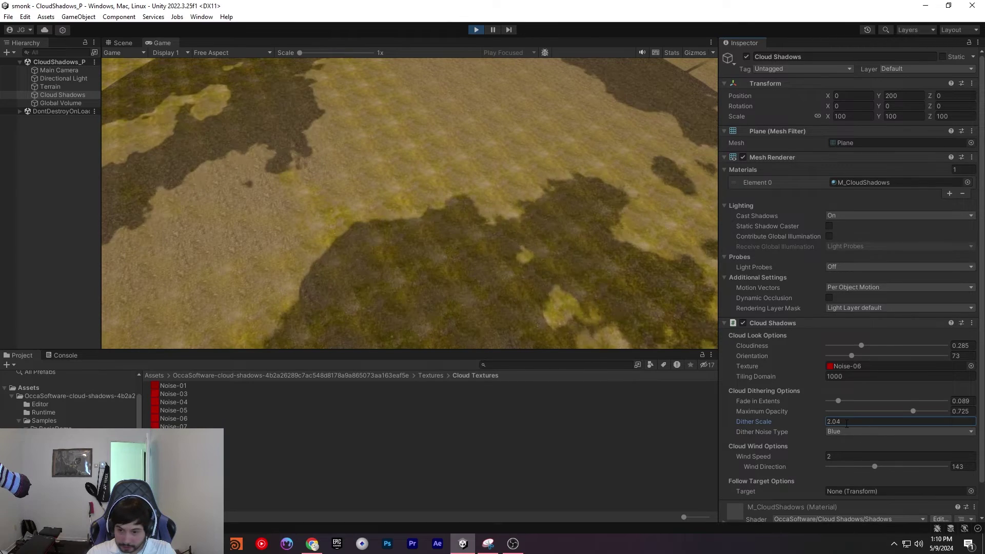
text(0.5)
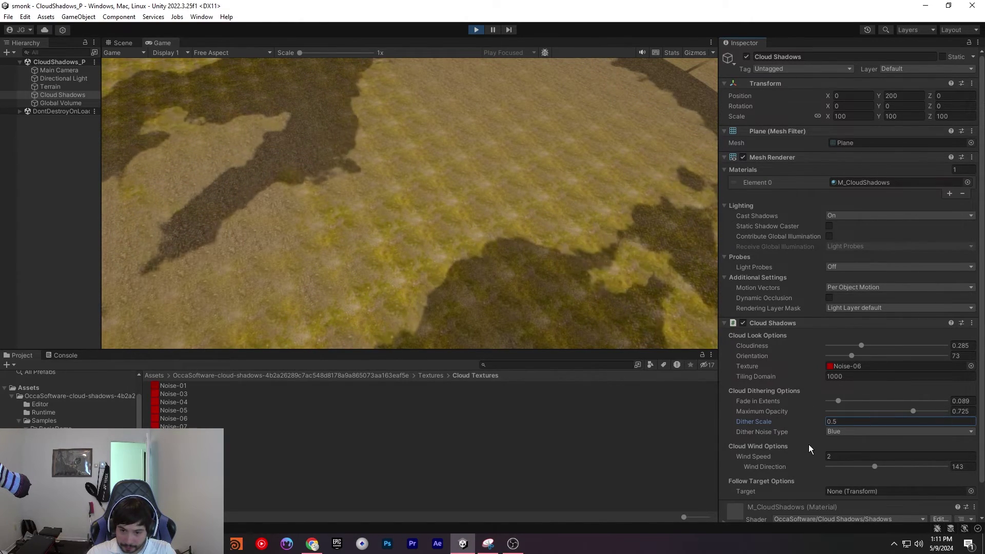
click(857, 433)
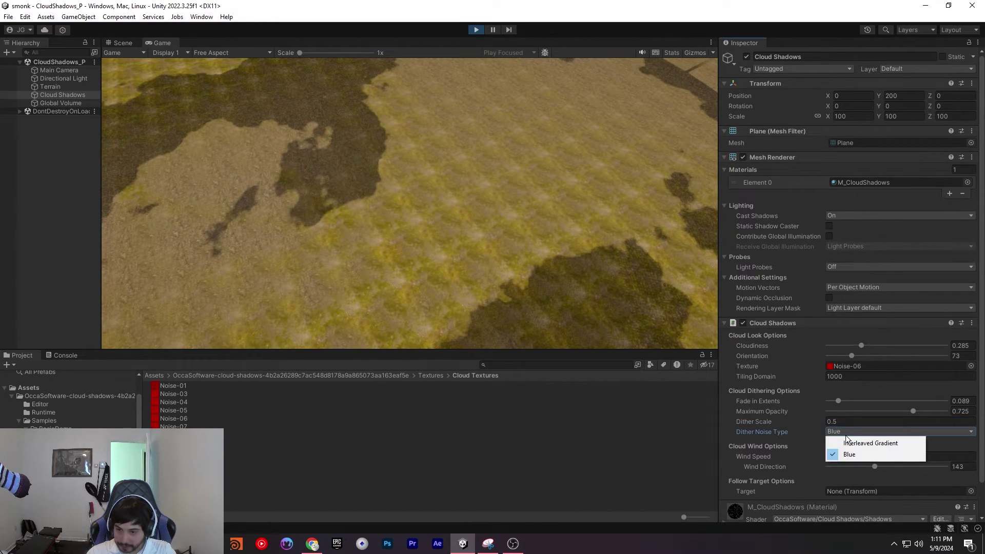
click(801, 434)
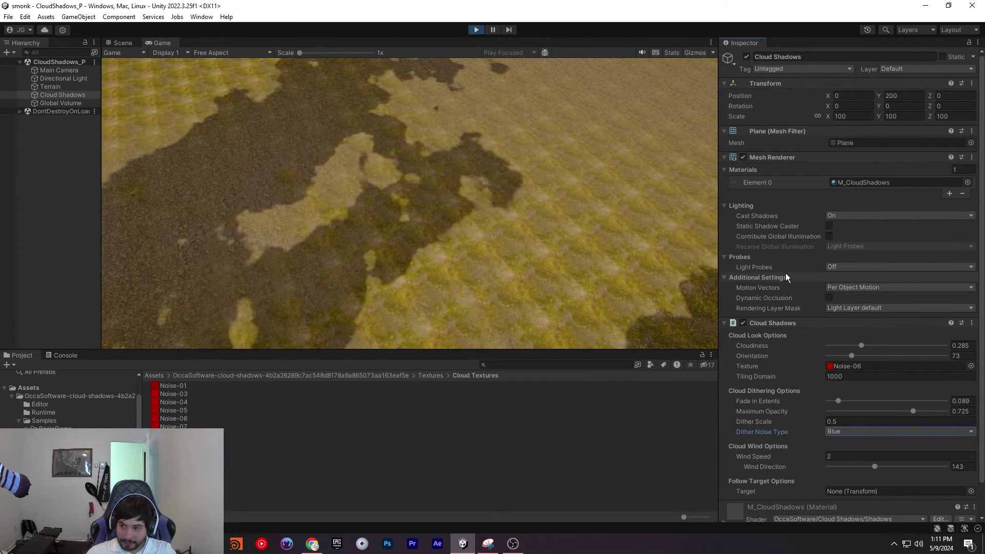
Step: Set Wind Speed to 0.3 and swing Wind Direction to 143
click(849, 456)
text(.1)
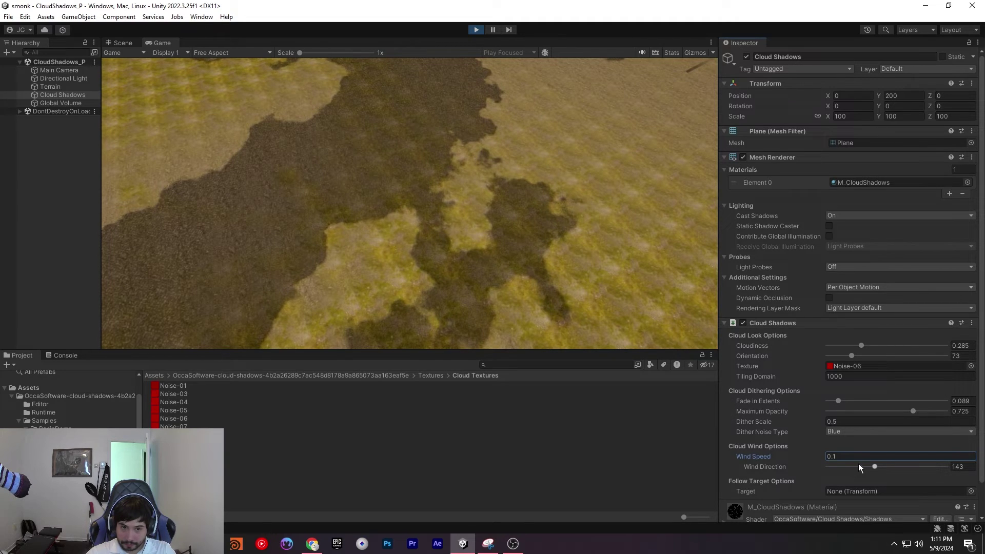
key(BackSpace)
text(3)
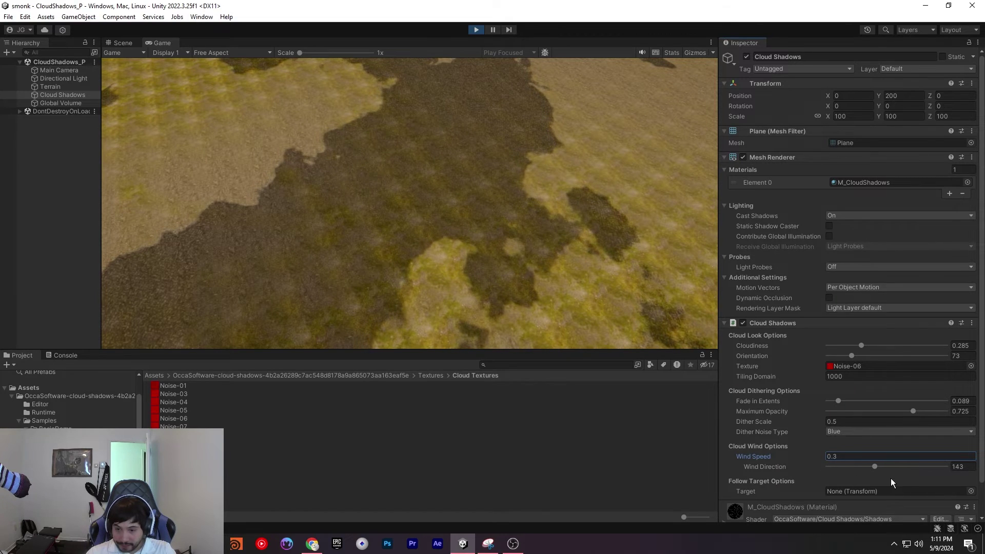
mouse_move(876, 468)
mouse_down()
mouse_move(821, 468)
mouse_move(943, 472)
mouse_move(855, 466)
mouse_move(885, 478)
mouse_up()
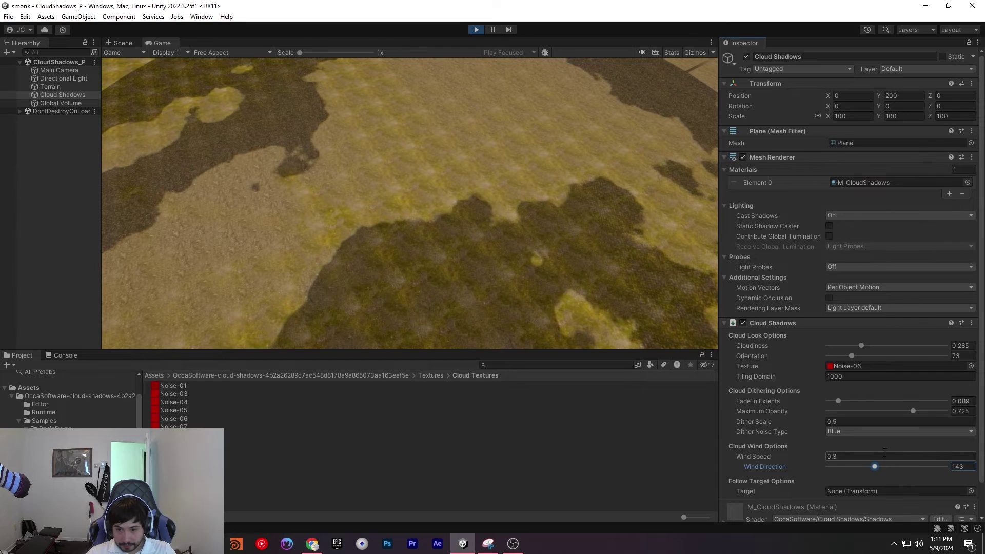
scroll(774, 453, down, 3)
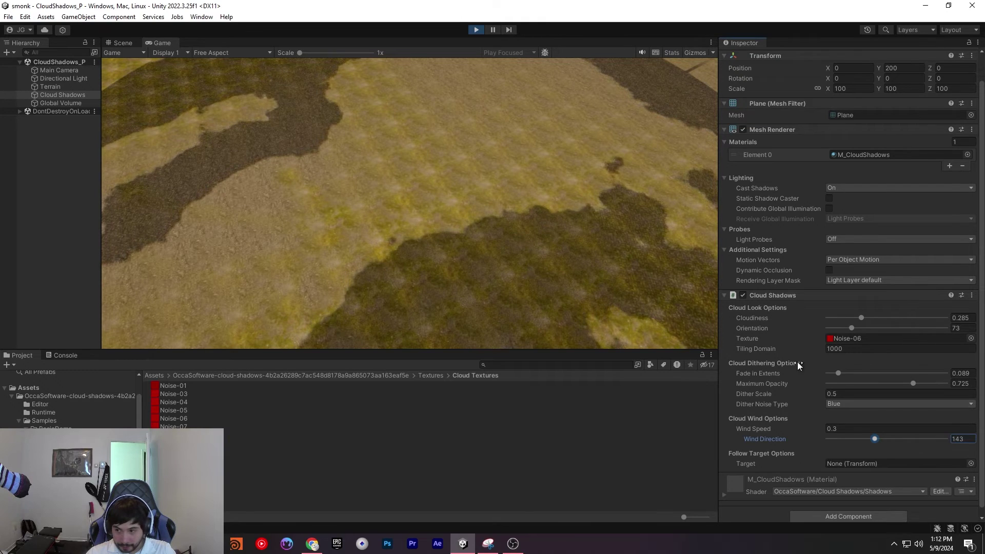
Step: Check the follow target, raise Cloudiness to 0.337 and lower Maximum Opacity to 0.712
click(893, 462)
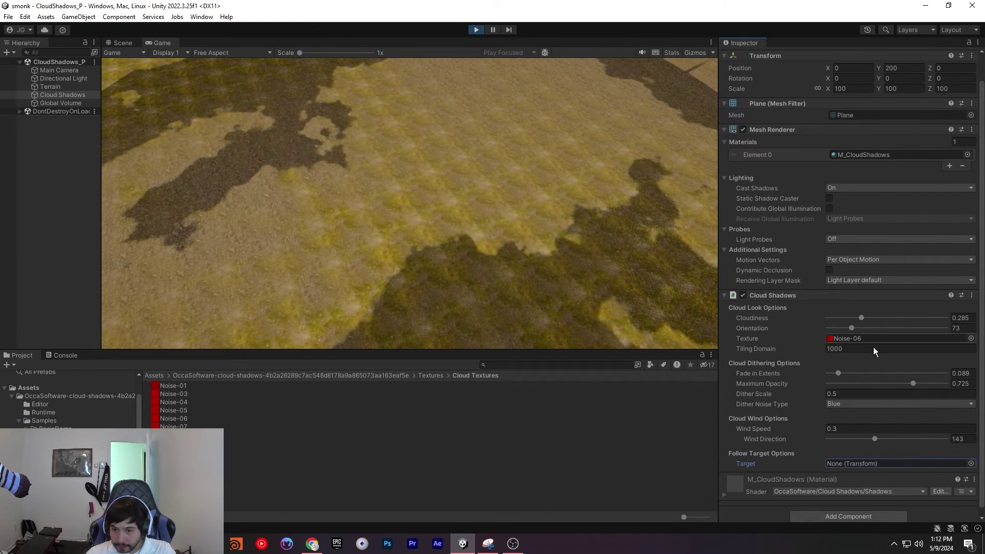
drag(859, 316, 867, 329)
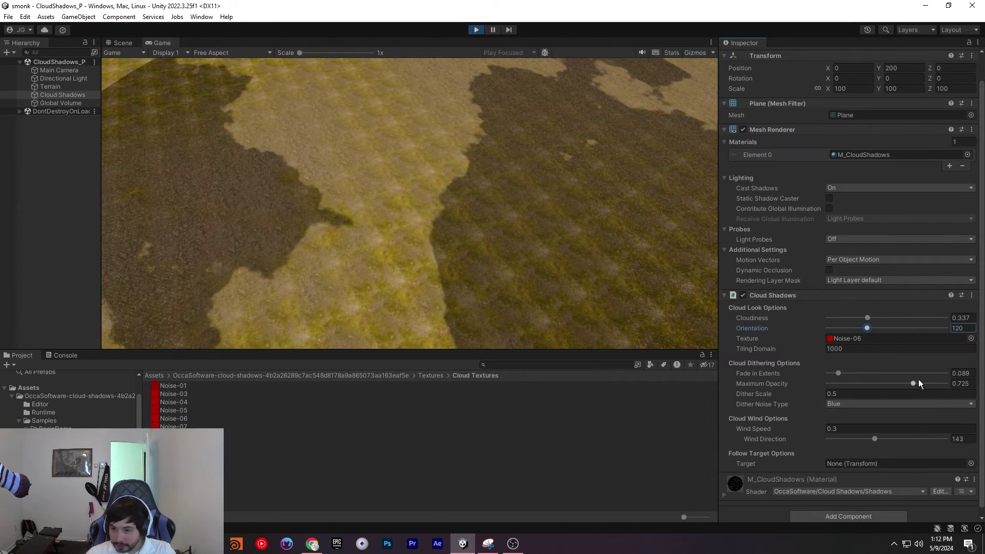
mouse_move(903, 384)
mouse_down()
mouse_move(863, 374)
mouse_move(910, 383)
mouse_up()
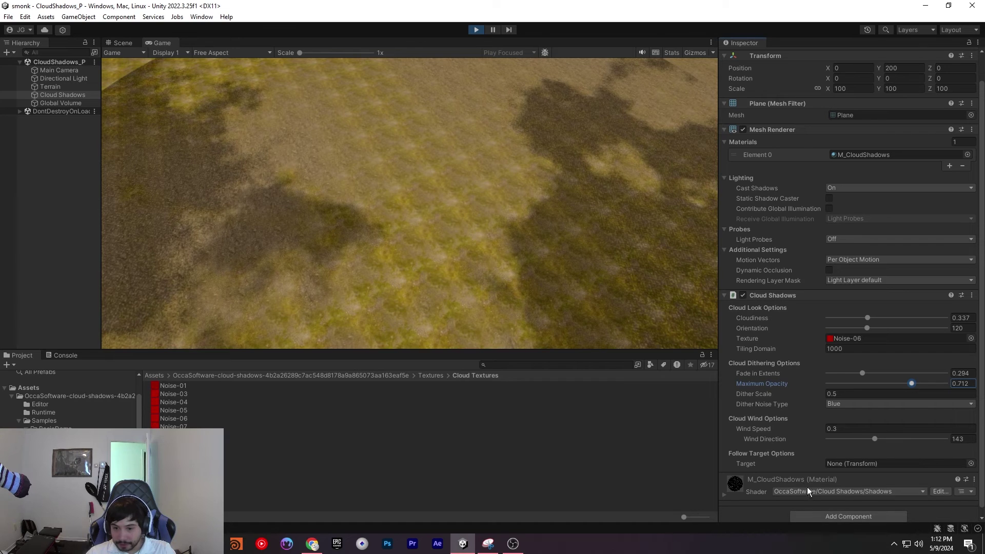
click(793, 433)
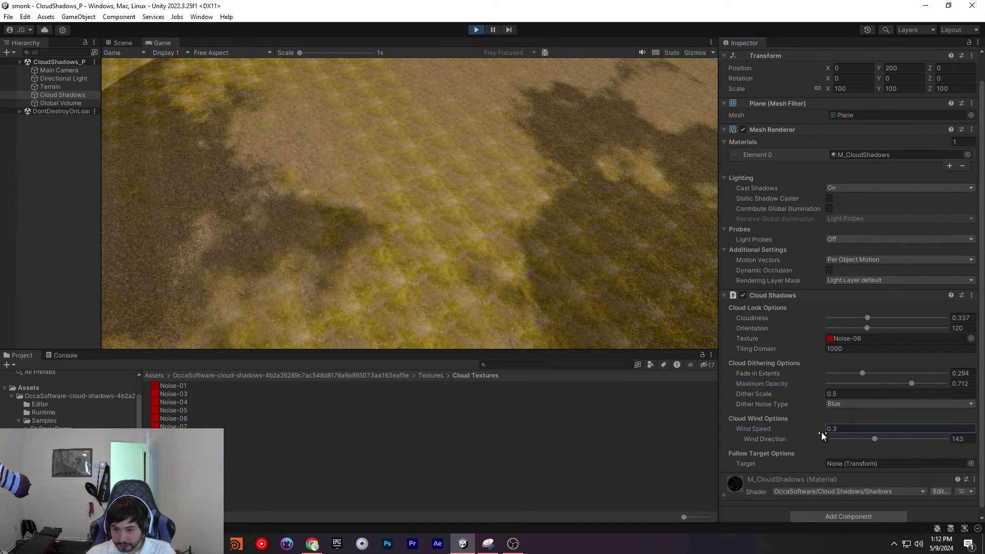
text(20)
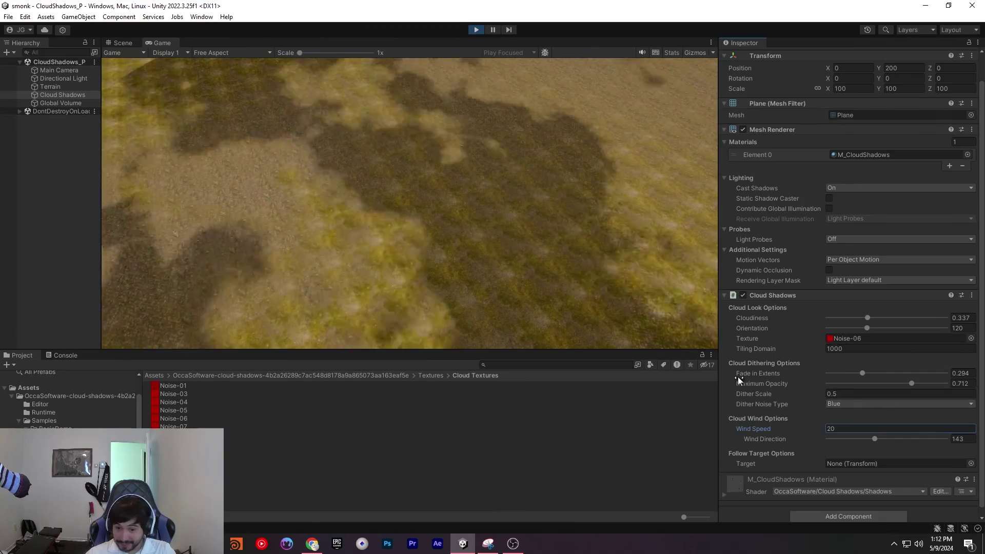
click(828, 430)
text(10)
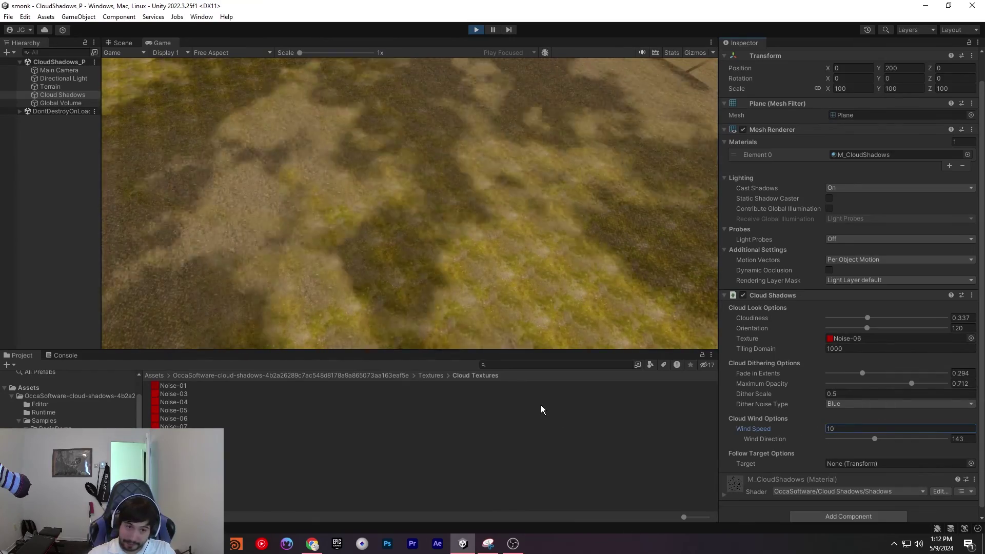
key(Return)
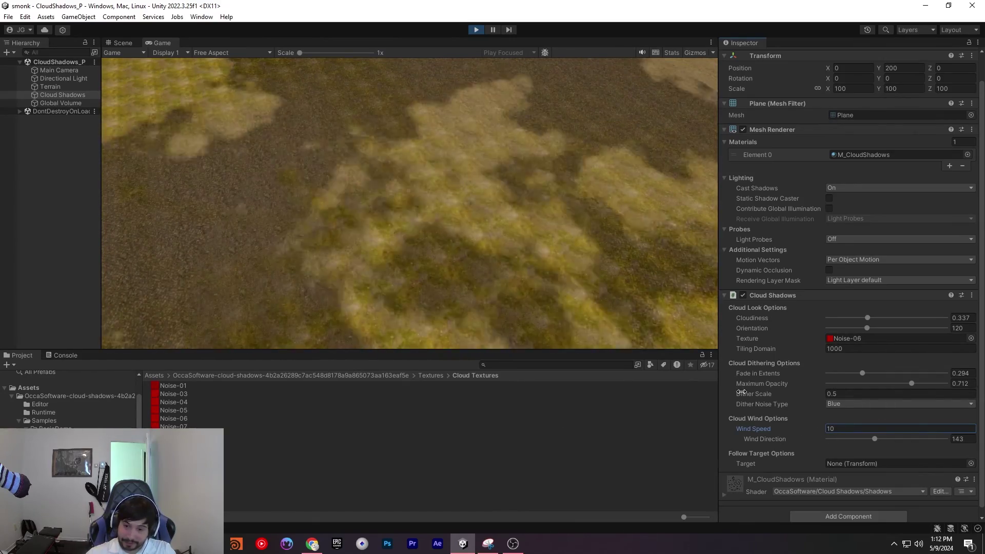
text(100)
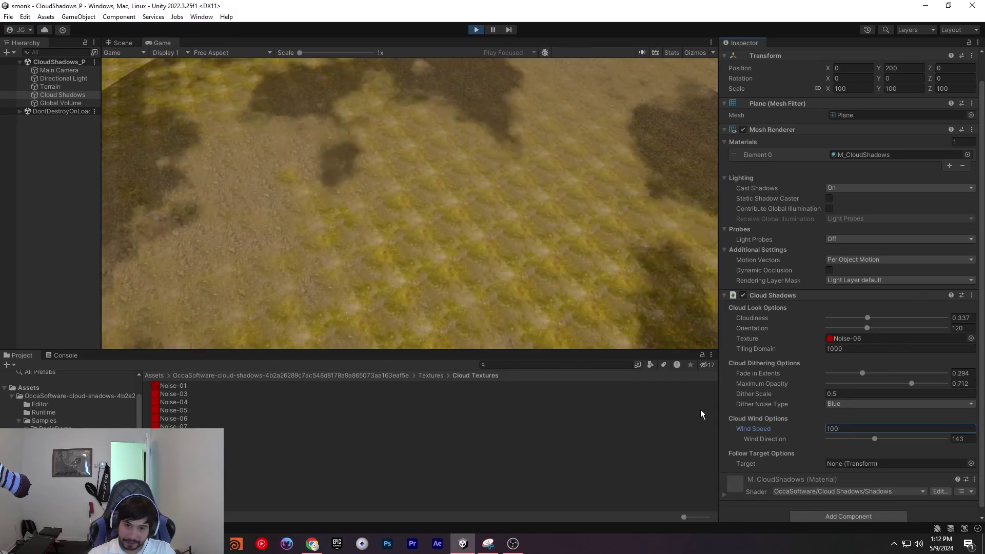
key(BackSpace)
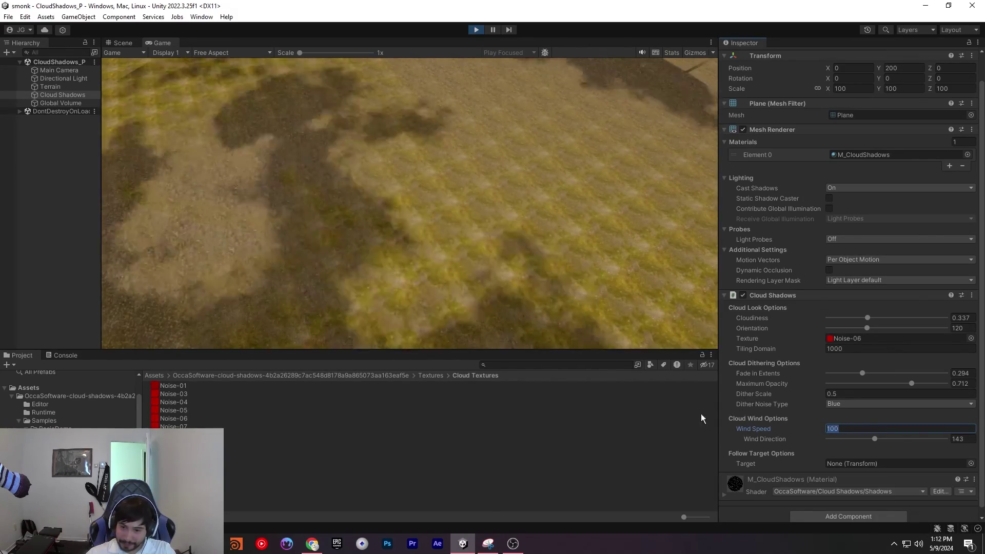
key(BackSpace)
key(BackSpace)
text(0.3)
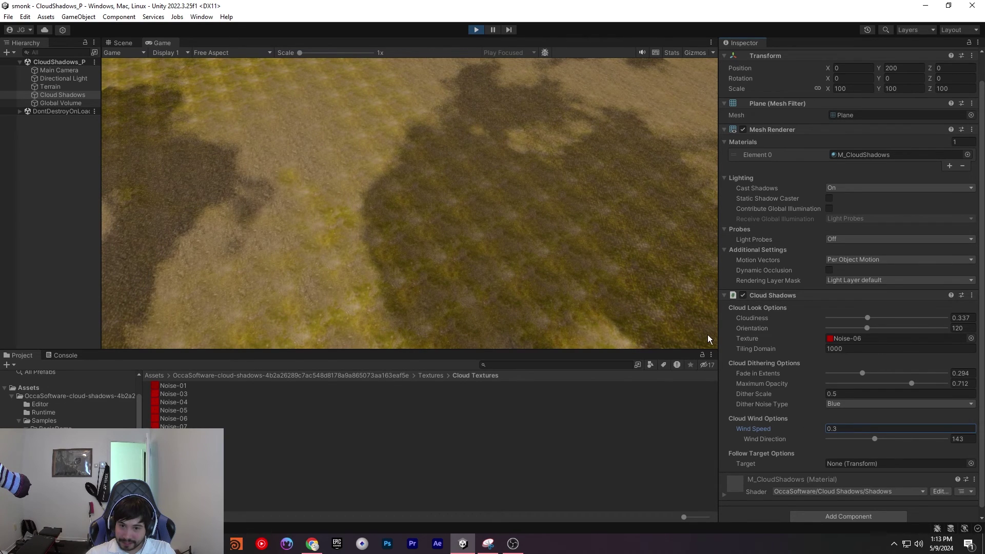
Step: Enlarge the Game view, then scrub Dither Scale to 0 and back up to 0.54
drag(697, 350, 692, 404)
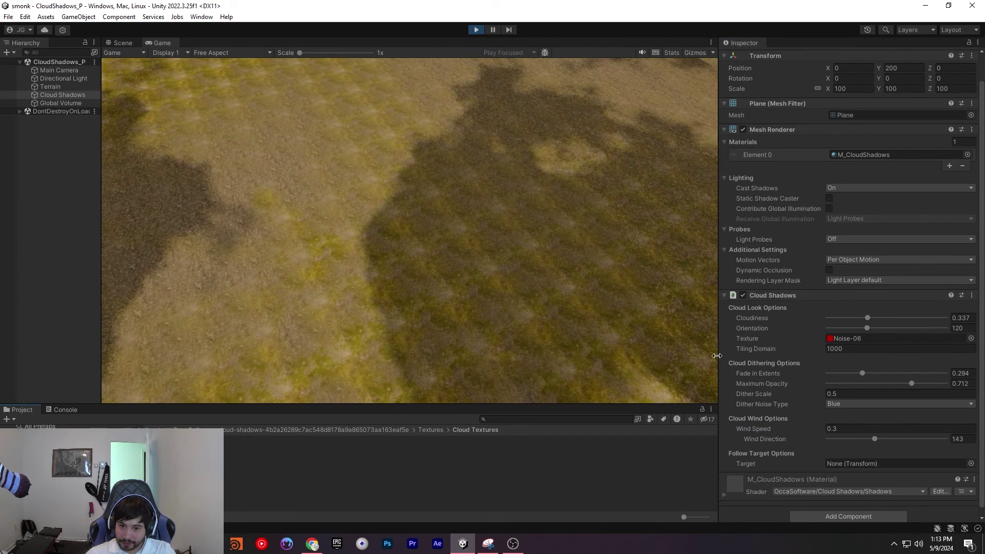
drag(717, 355, 817, 365)
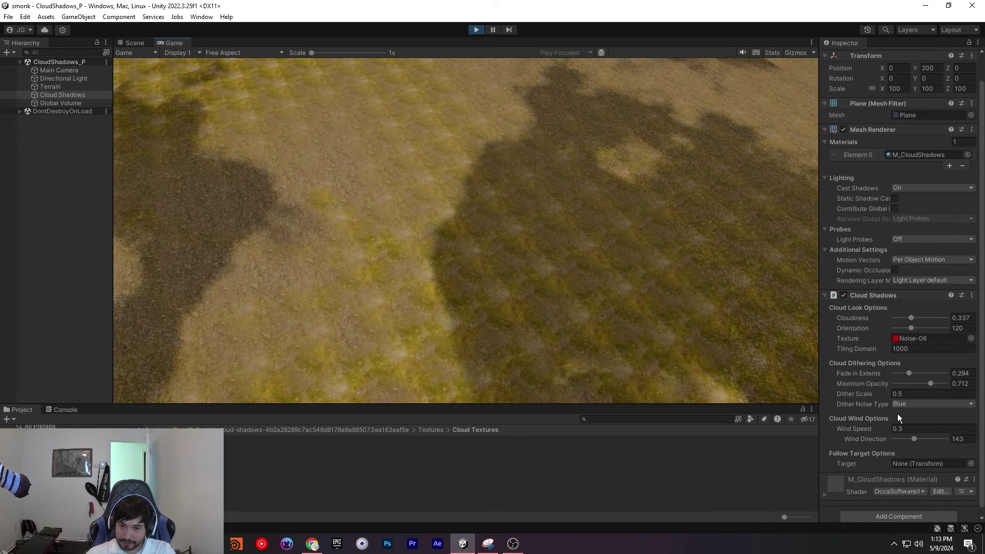
drag(887, 398, 813, 402)
mouse_move(880, 393)
mouse_down()
mouse_move(849, 398)
mouse_move(885, 396)
mouse_move(869, 385)
mouse_move(888, 393)
mouse_up()
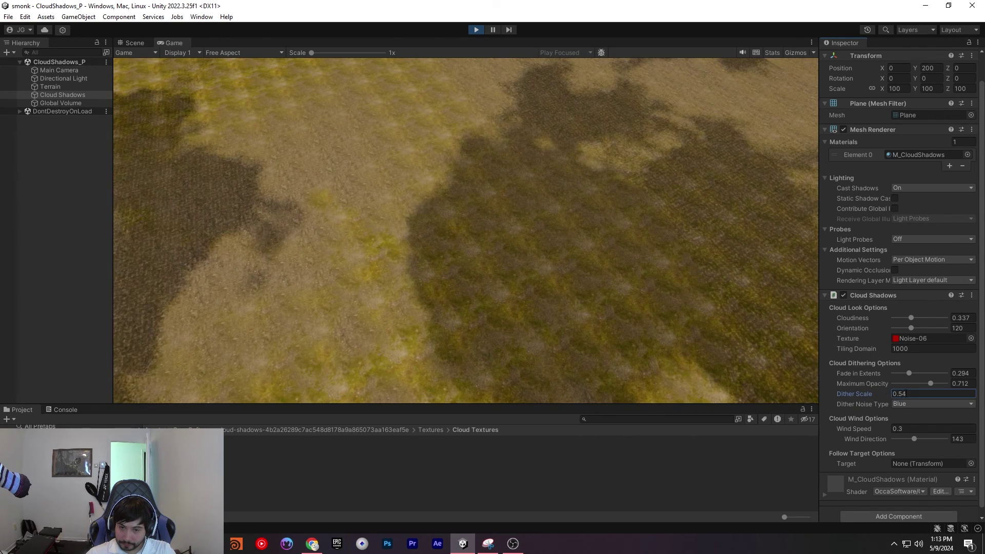